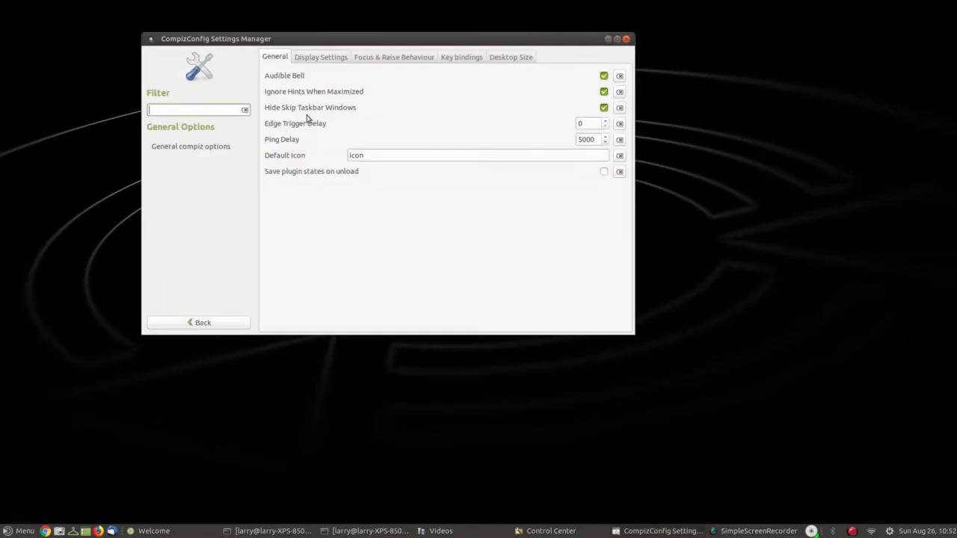
# Open the display settings of General Options and rotate the desktop cube to inspect its faces across the monitors
pyautogui.click(322, 58)
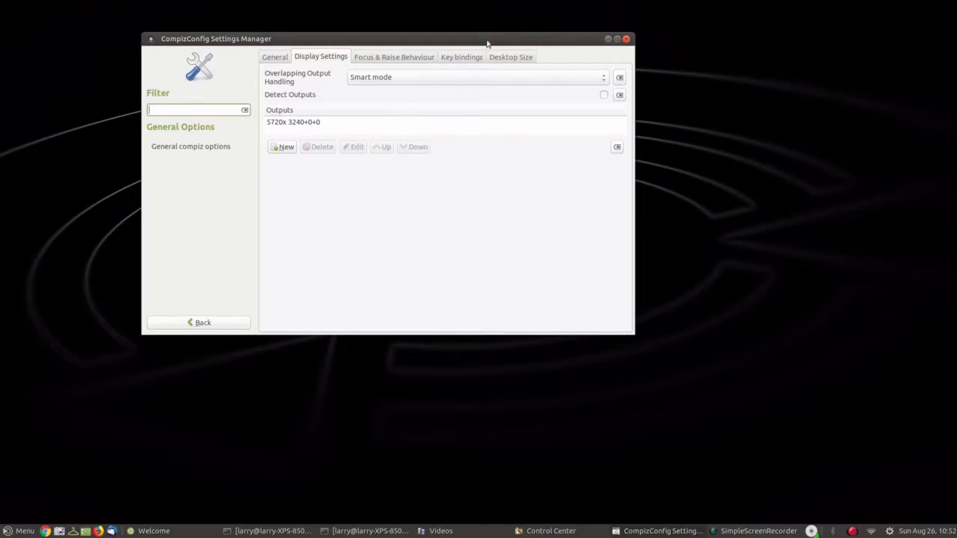
pyautogui.moveTo(487, 44); pyautogui.dragTo(591, 93)
pyautogui.hotkey('ctrl', 'alt', 'Right')
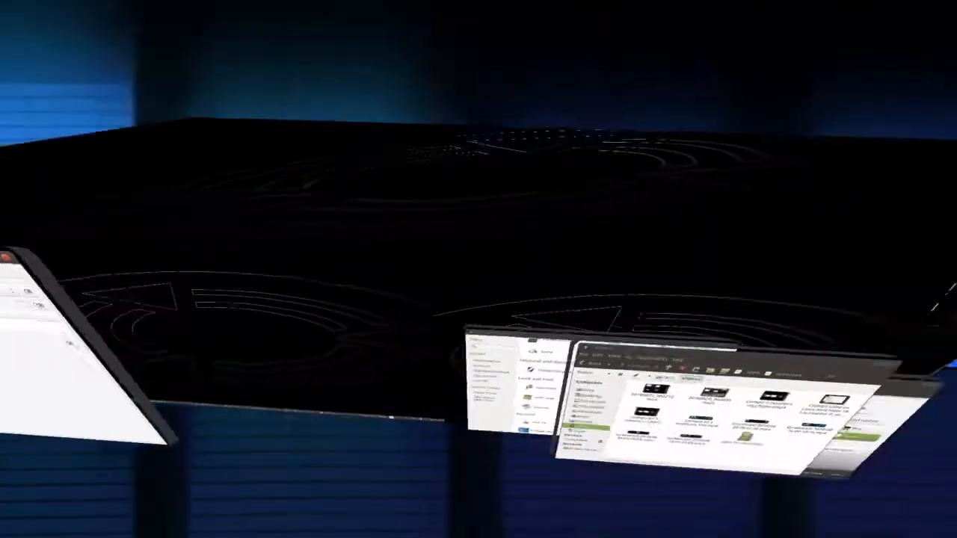
pyautogui.hotkey('ctrl', 'alt', 'Right')
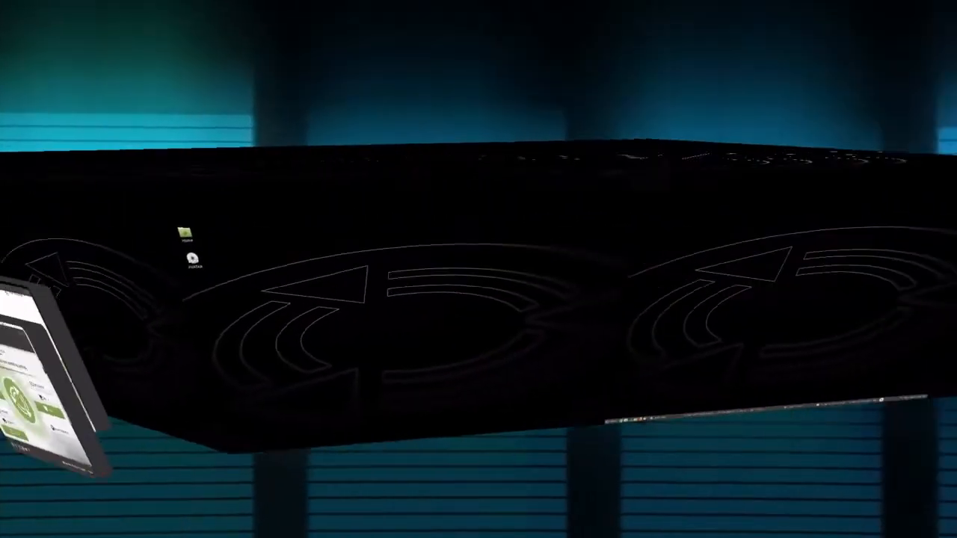
pyautogui.keyDown('ctrl'); pyautogui.keyDown('alt'); pyautogui.moveTo(299, 277); pyautogui.dragTo(696, 266); pyautogui.keyUp('alt'); pyautogui.keyUp('ctrl')
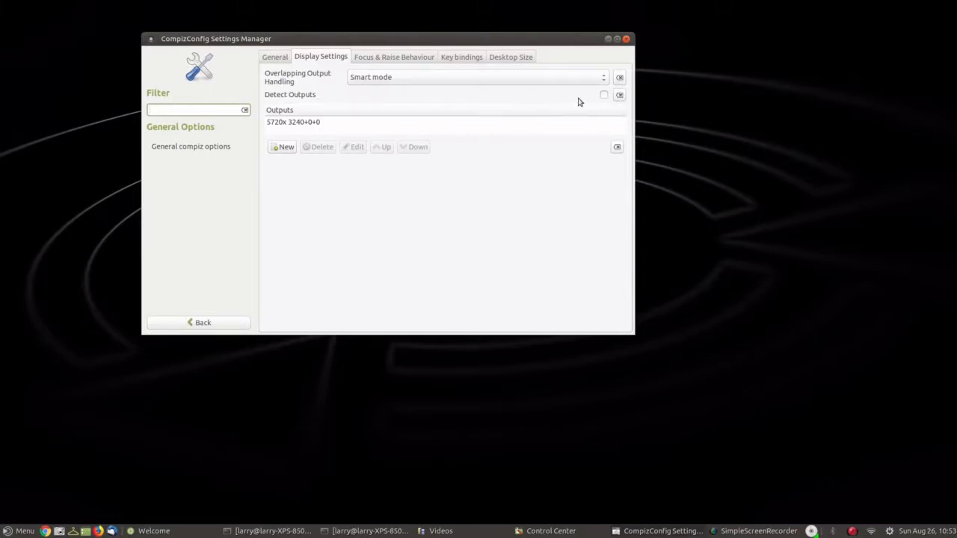
# Enable Detect Outputs, rotate the desktop cube to see the effect, and disable Detect Outputs again
pyautogui.click(604, 95)
pyautogui.moveTo(465, 42); pyautogui.dragTo(532, 149)
pyautogui.moveTo(421, 47); pyautogui.dragTo(292, 224)
pyautogui.click(603, 97)
pyautogui.moveTo(693, 72); pyautogui.dragTo(643, 94)
# Add a 1920x 1080+0+0 entry to the outputs list and rotate the desktop cube to test it
pyautogui.click(285, 147)
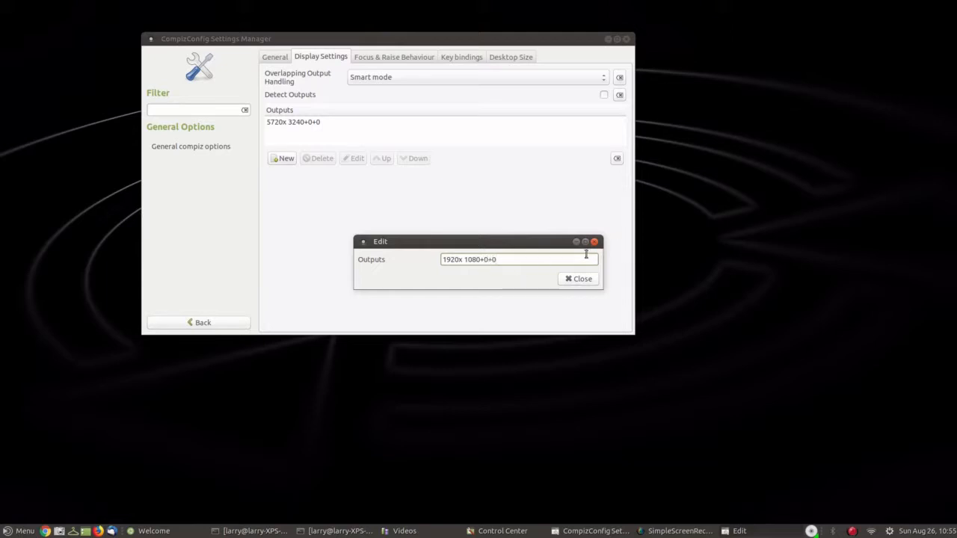
pyautogui.click(579, 283)
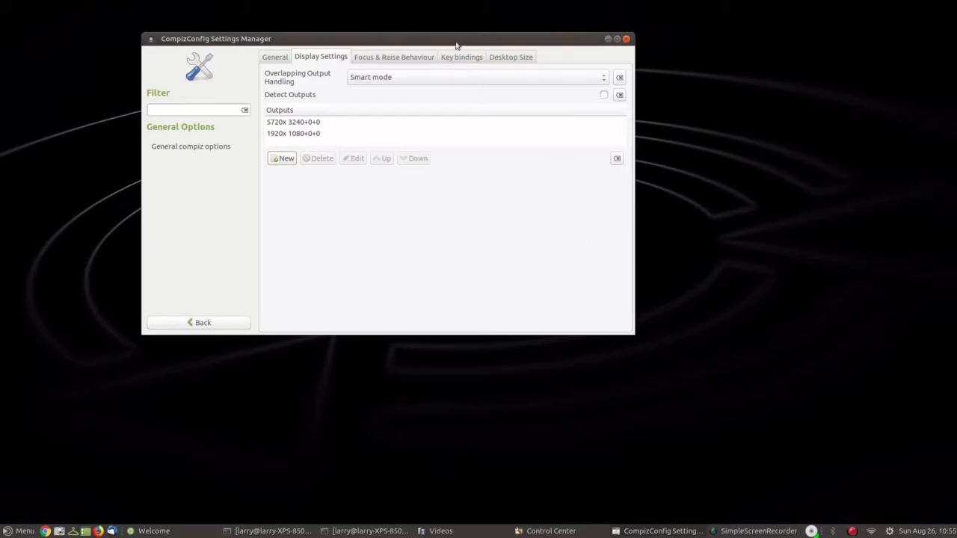
pyautogui.moveTo(457, 45); pyautogui.dragTo(409, 69)
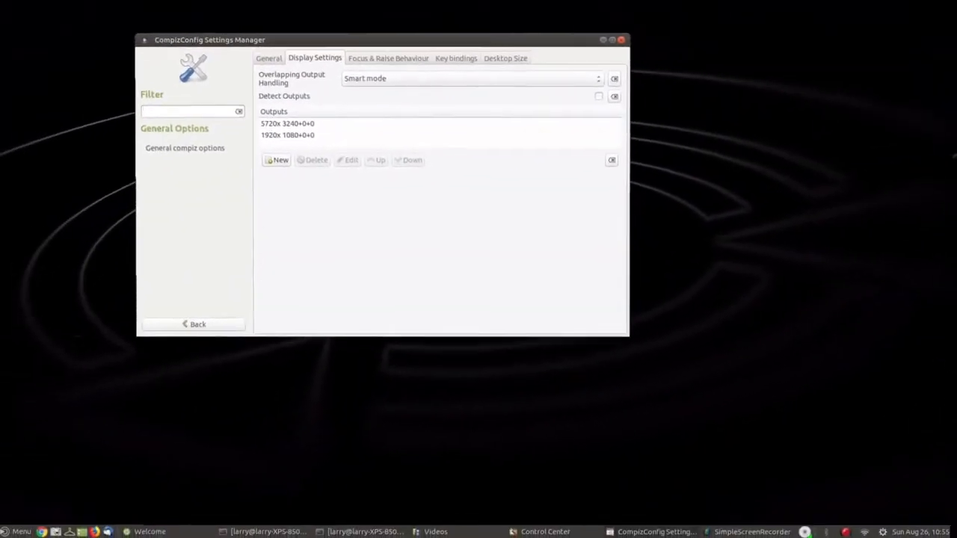
# Set the Zoom of the Rotate Cube plugin to 2.0000 and return to the plugin overview
pyautogui.click(187, 323)
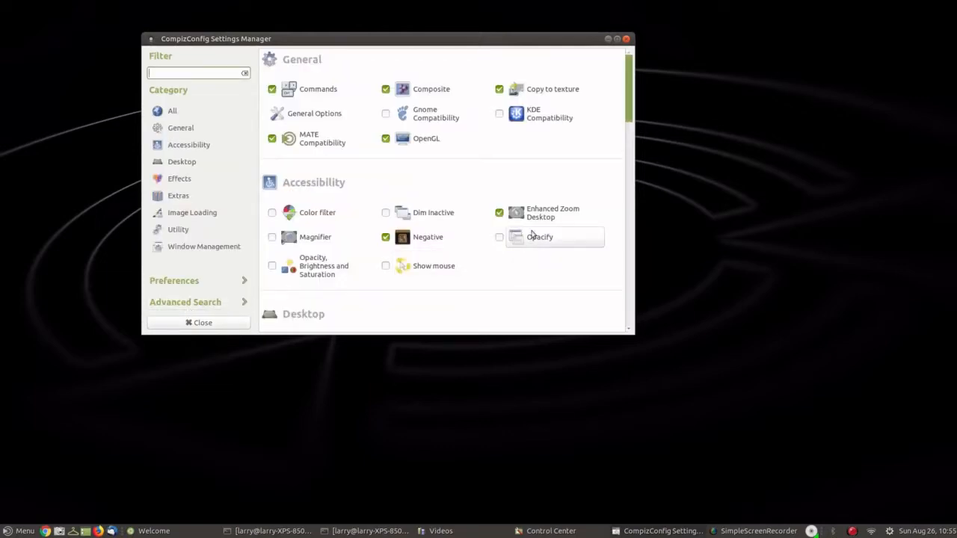
pyautogui.scroll(-3, 522, 255)
pyautogui.click(546, 266)
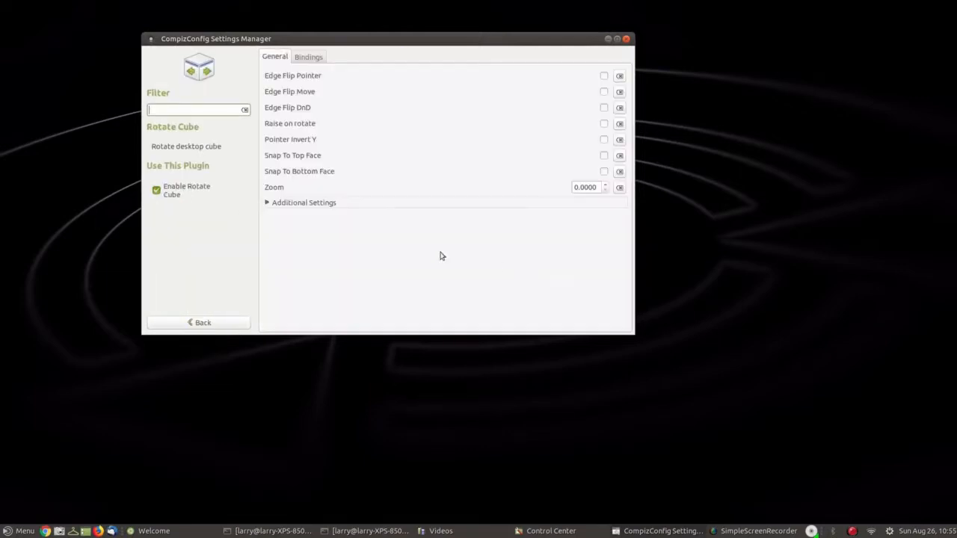
pyautogui.click(605, 188)
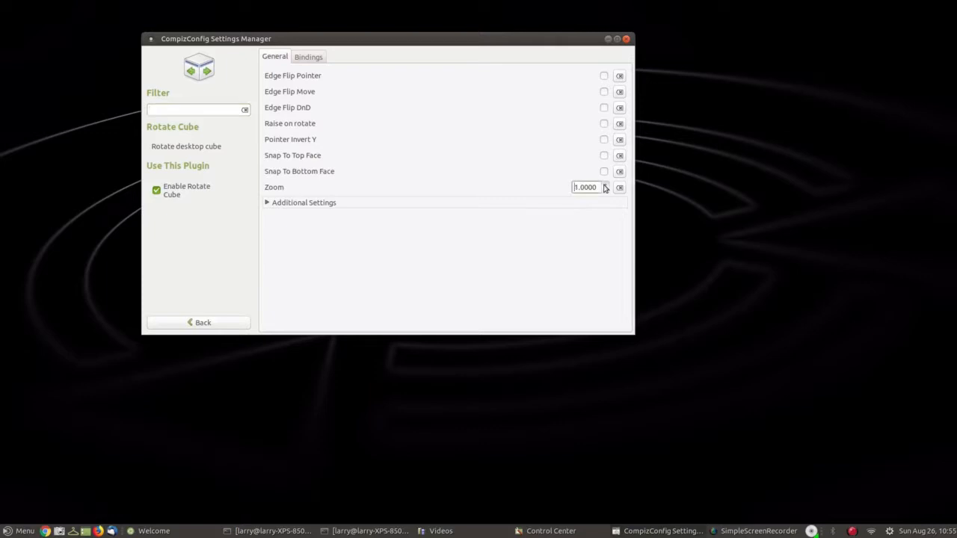
pyautogui.click(203, 323)
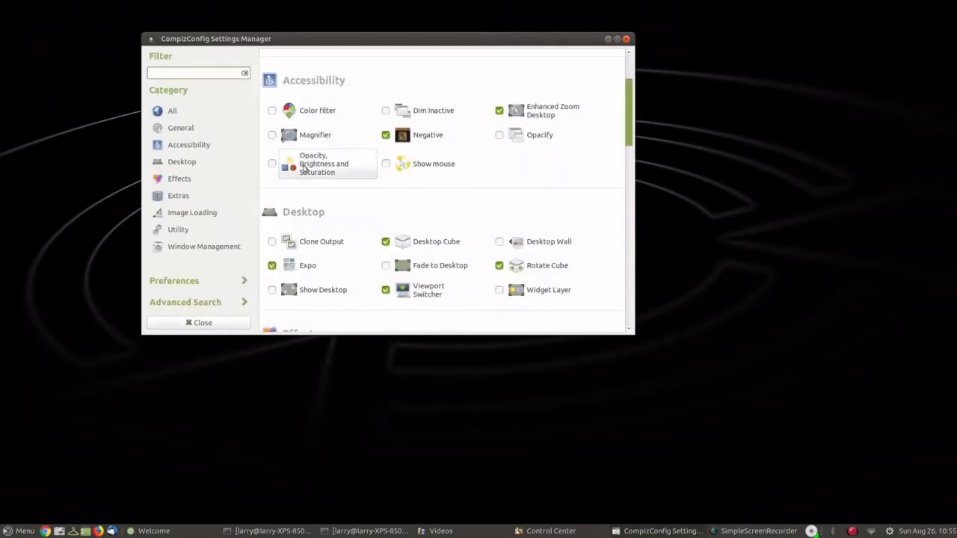
# Reopen the display settings of General Options and rotate the desktop cube both ways to view it zoomed out
pyautogui.scroll(3, 314, 165)
pyautogui.click(314, 114)
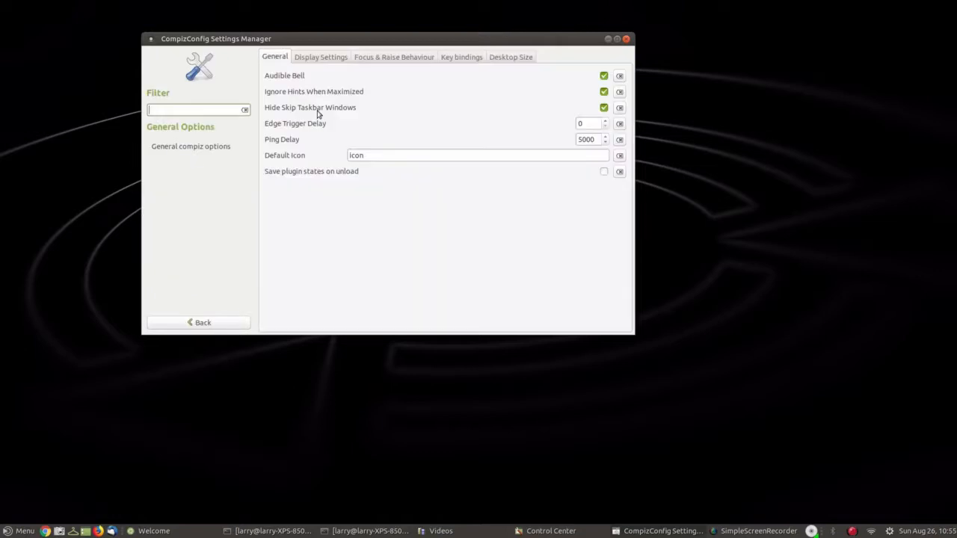
pyautogui.click(321, 58)
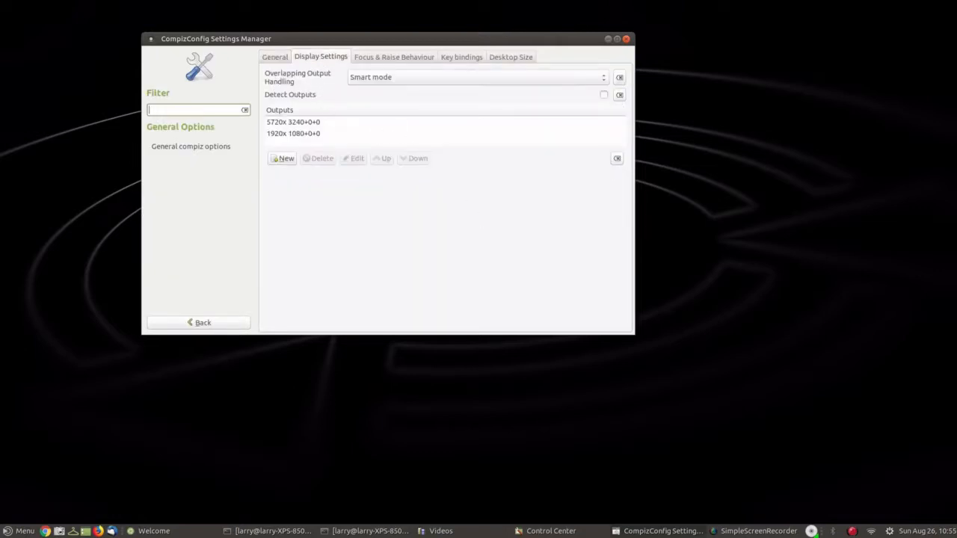
pyautogui.hotkey('ctrl', 'alt', 'Down')
pyautogui.hotkey('ctrl', 'alt', 'Left')
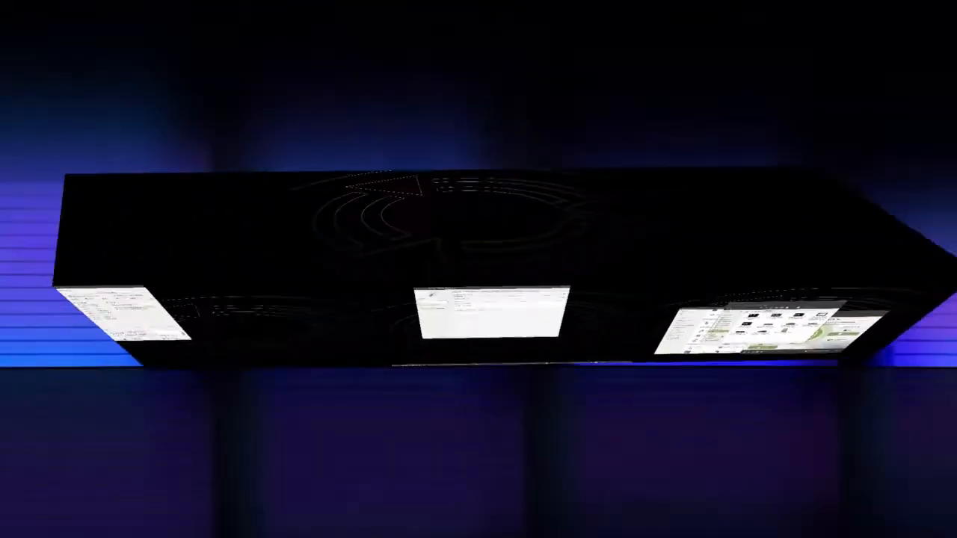
pyautogui.hotkey('ctrl', 'alt', 'Right')
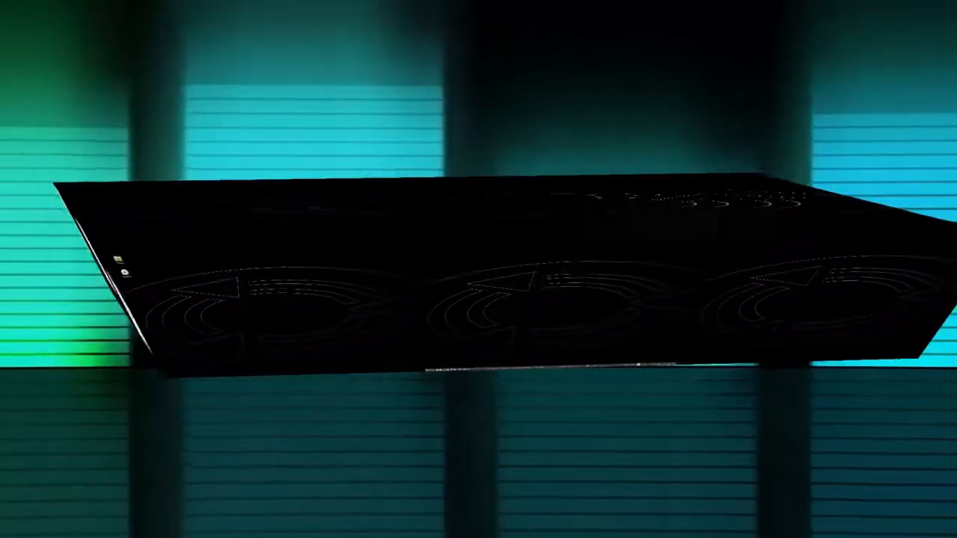
pyautogui.hotkey('ctrl', 'alt', 'Left')
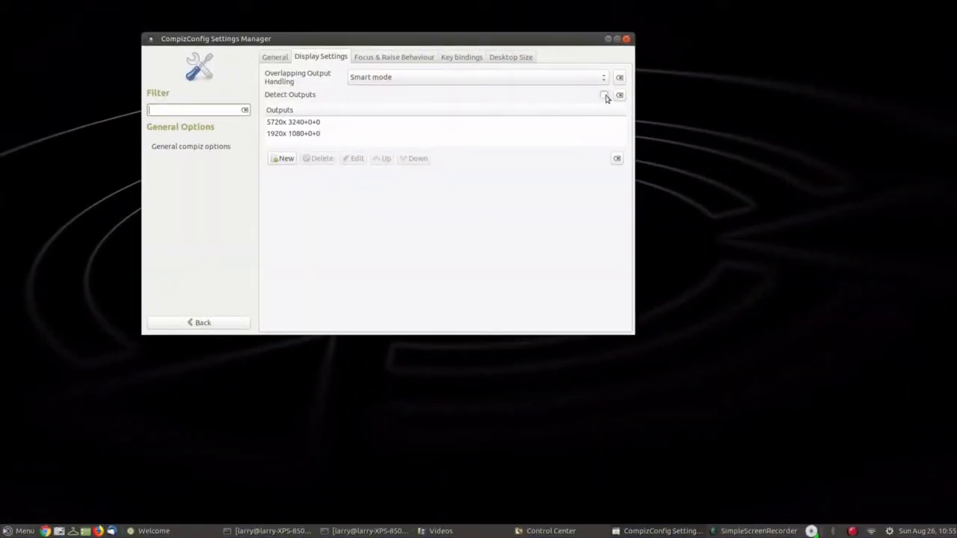
# Toggle Detect Outputs on and off again, rotating the desktop cube to compare the two modes
pyautogui.keyDown('ctrl'); pyautogui.keyDown('alt'); pyautogui.moveTo(577, 53); pyautogui.dragTo(613, 90); pyautogui.keyUp('alt'); pyautogui.keyUp('ctrl')
pyautogui.moveTo(464, 112)
pyautogui.keyDown('ctrl'); pyautogui.keyDown('alt'); pyautogui.mouseDown()
pyautogui.moveTo(374, 124)
pyautogui.moveTo(462, 114)
pyautogui.mouseUp(); pyautogui.keyUp('alt'); pyautogui.keyUp('ctrl')
pyautogui.click(604, 96)
pyautogui.keyDown('ctrl'); pyautogui.keyDown('alt'); pyautogui.moveTo(605, 100); pyautogui.dragTo(410, 117); pyautogui.keyUp('alt'); pyautogui.keyUp('ctrl')
# Add another output entry, 1920x1080+0+0, and rotate the desktop cube several times to test it
pyautogui.click(285, 159)
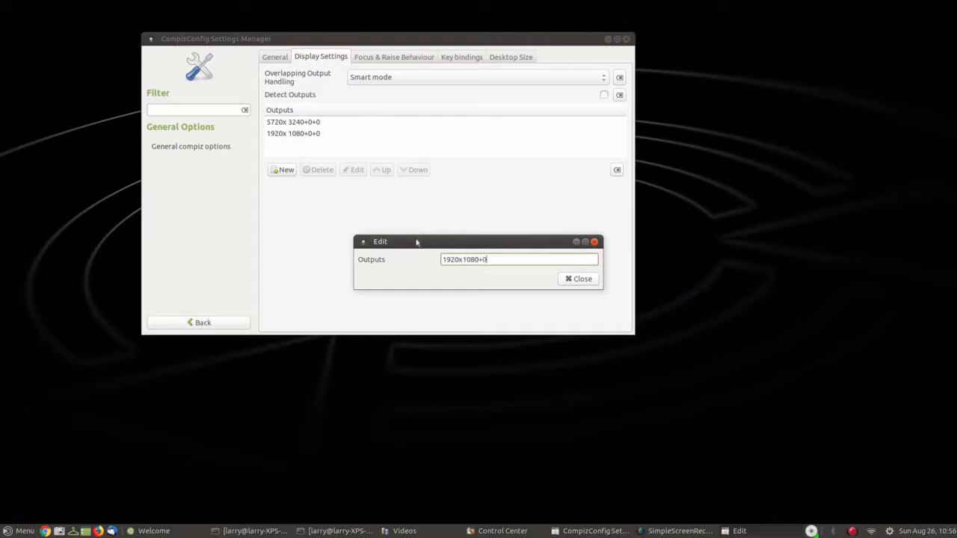
pyautogui.write('0')
pyautogui.click(577, 279)
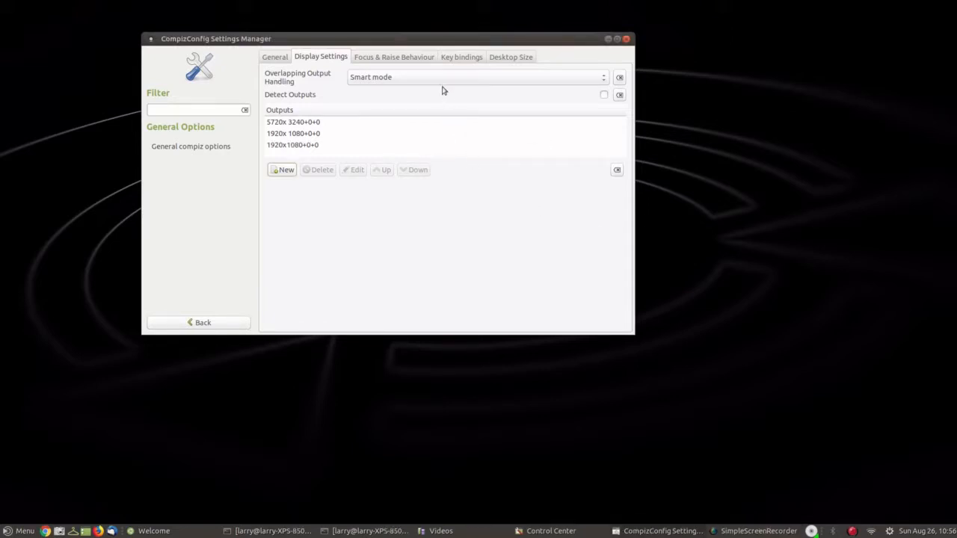
pyautogui.moveTo(427, 40); pyautogui.dragTo(299, 109)
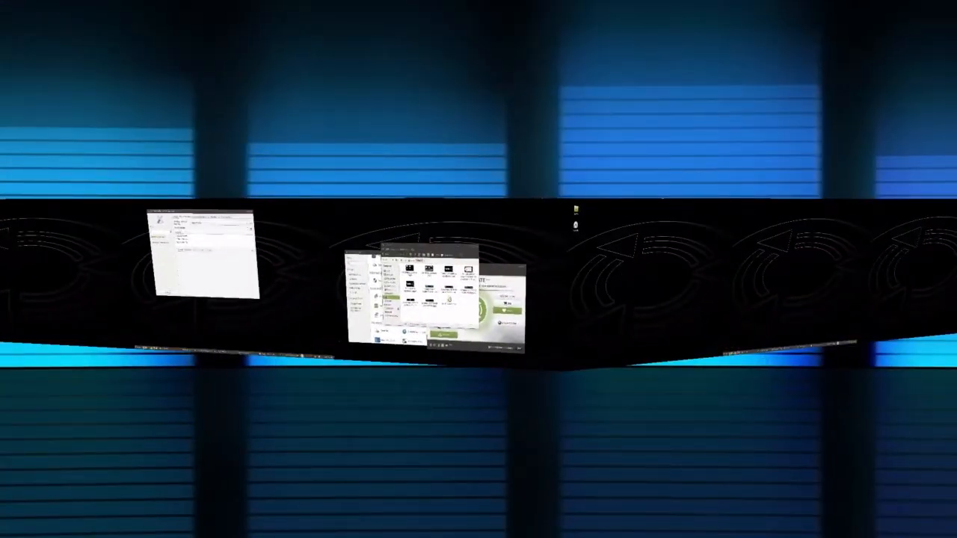
pyautogui.moveTo(404, 30); pyautogui.dragTo(410, 4)
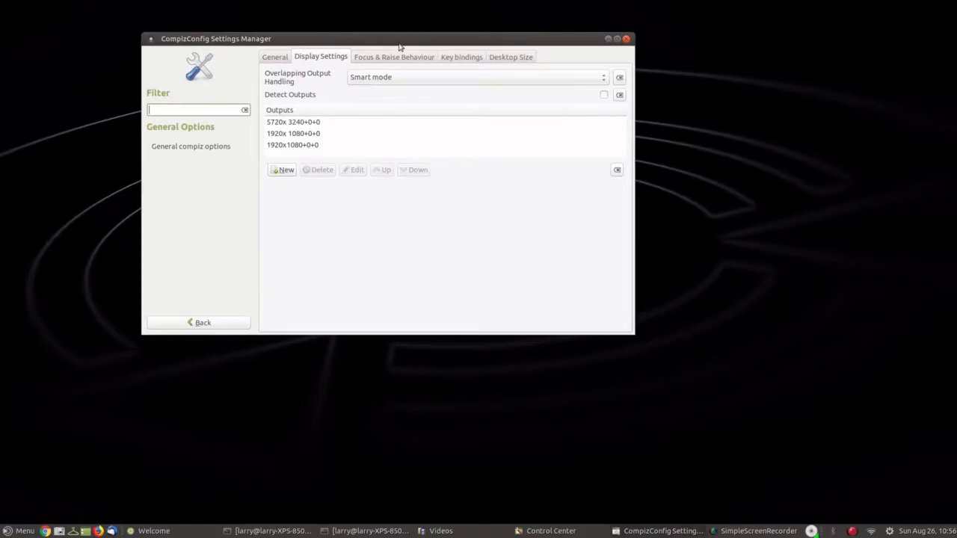
pyautogui.moveTo(400, 47); pyautogui.dragTo(408, 98)
pyautogui.moveTo(436, 44); pyautogui.dragTo(385, 90)
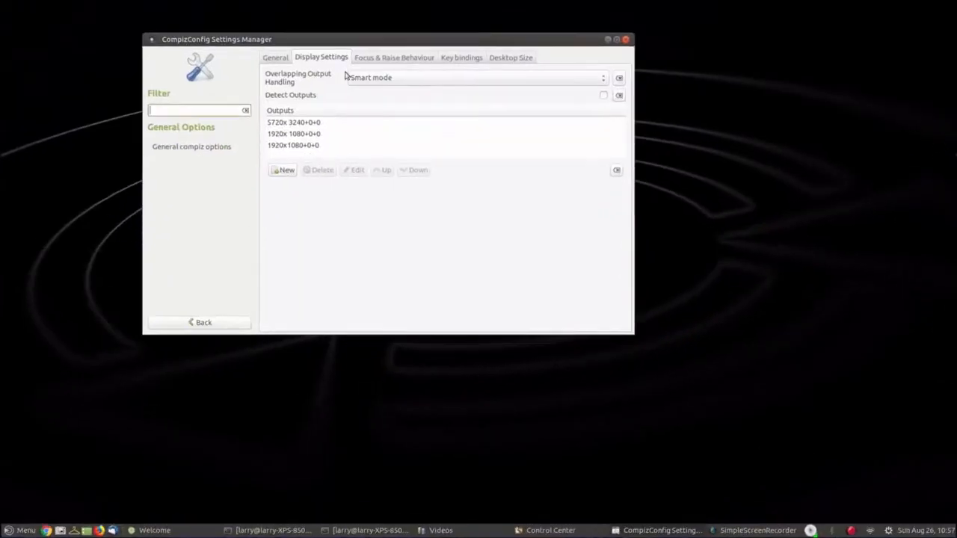
# Delete both 1920x1080 entries from the outputs list and rotate the desktop cube to check the remaining output
pyautogui.click(270, 136)
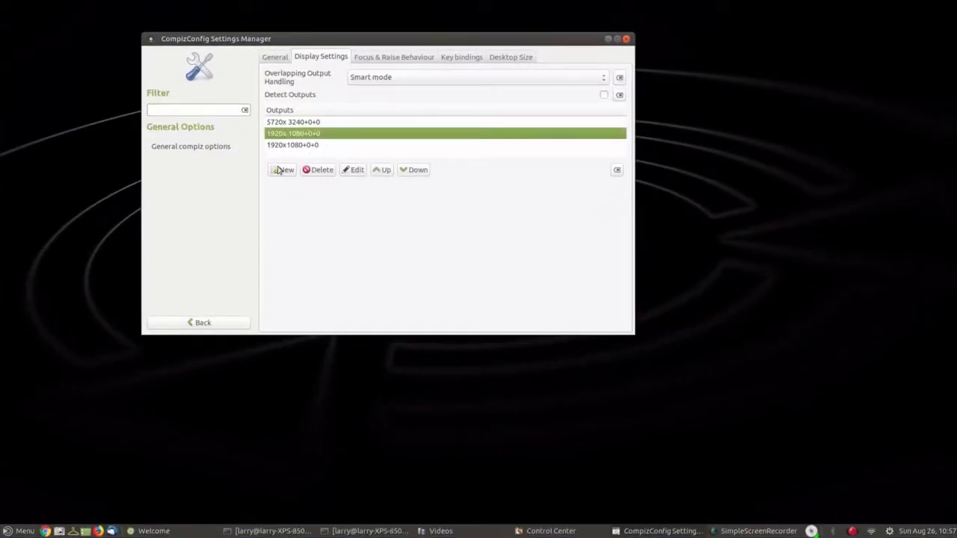
pyautogui.click(321, 171)
pyautogui.click(312, 136)
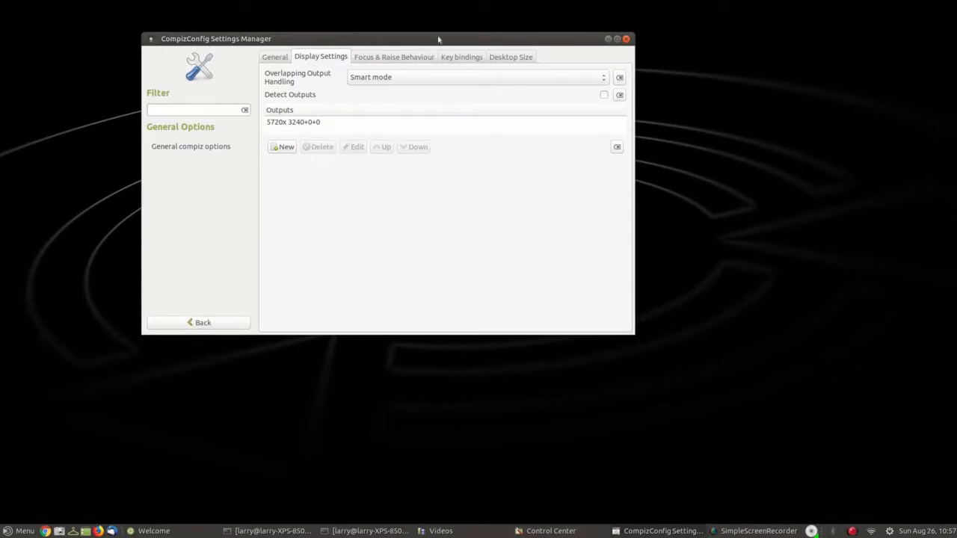
pyautogui.moveTo(438, 41); pyautogui.dragTo(414, 172)
# Reduce the Rotate Cube zoom to 0.5000 and rotate the desktop cube to preview it
pyautogui.click(199, 323)
pyautogui.scroll(-4, 510, 217)
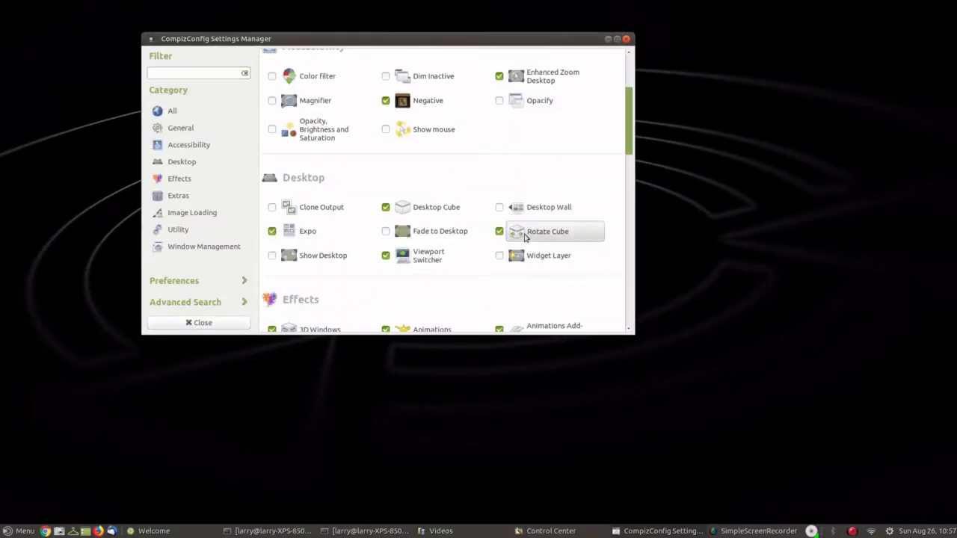
pyautogui.click(517, 231)
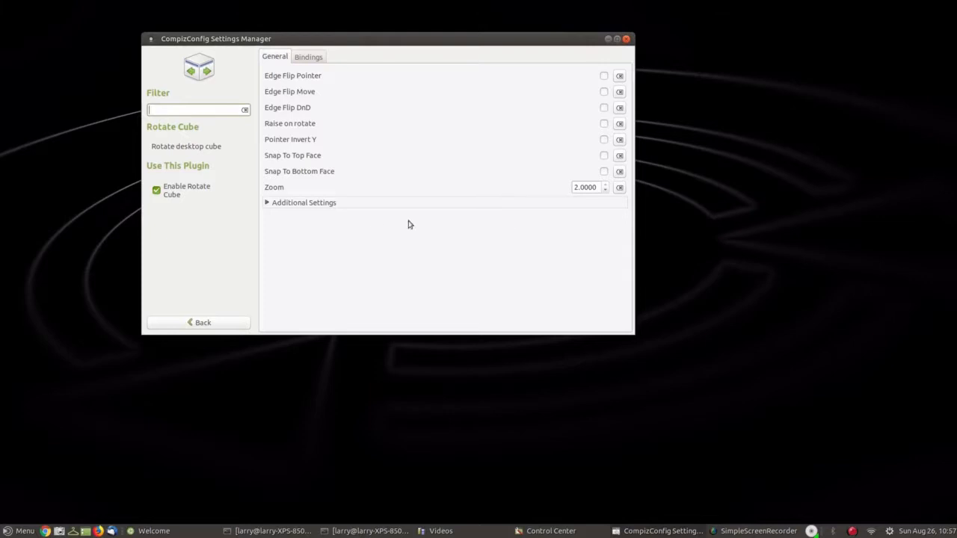
pyautogui.click(606, 192)
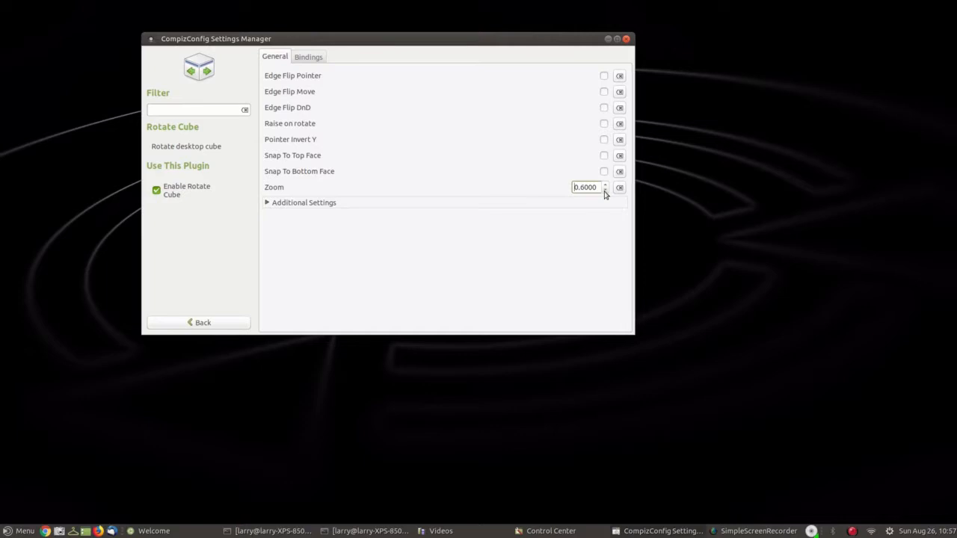
pyautogui.moveTo(606, 192); pyautogui.dragTo(405, 153)
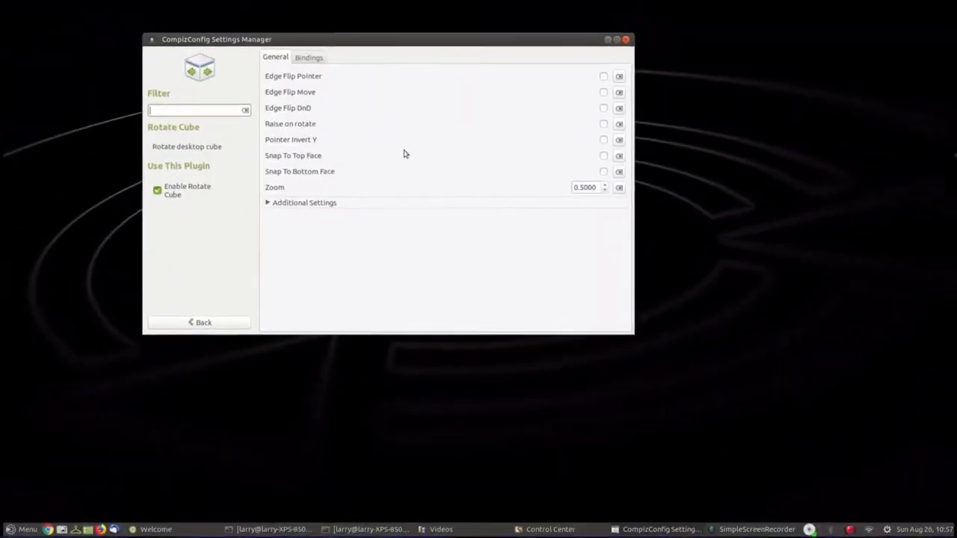
# Lower the Rotate Cube zoom to 0.3000 and rotate the desktop cube to preview it
pyautogui.click(605, 191)
pyautogui.hotkey('ctrl', 'alt')
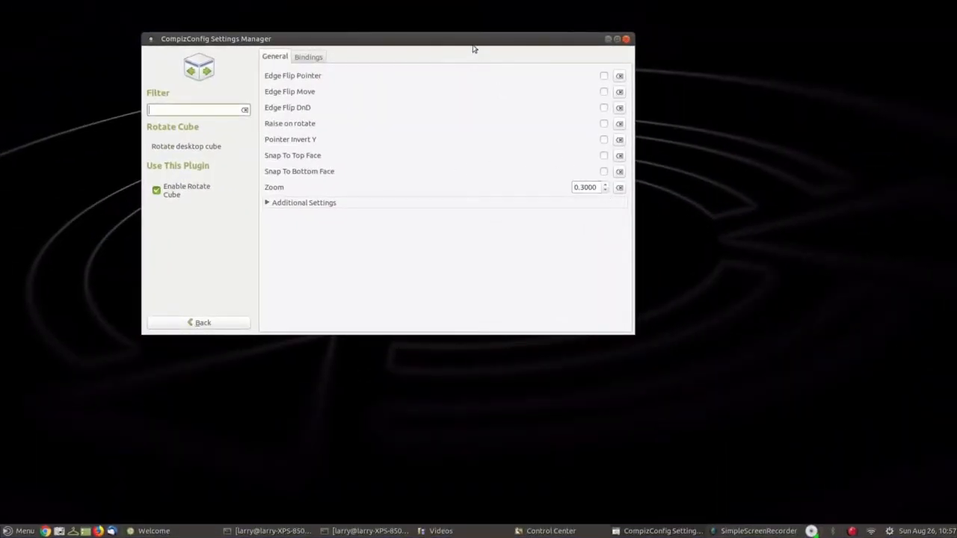
pyautogui.moveTo(472, 49); pyautogui.dragTo(559, 48)
# Raise the Rotate Cube zoom to 2.0000, test the cube rotation, and return to the plugin overview
pyautogui.click(606, 188)
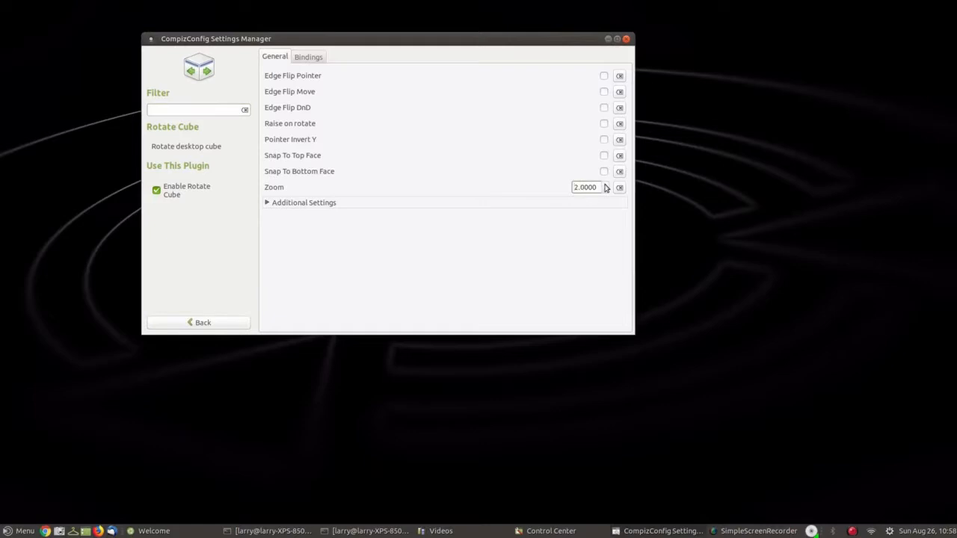
pyautogui.moveTo(606, 187); pyautogui.dragTo(587, 190)
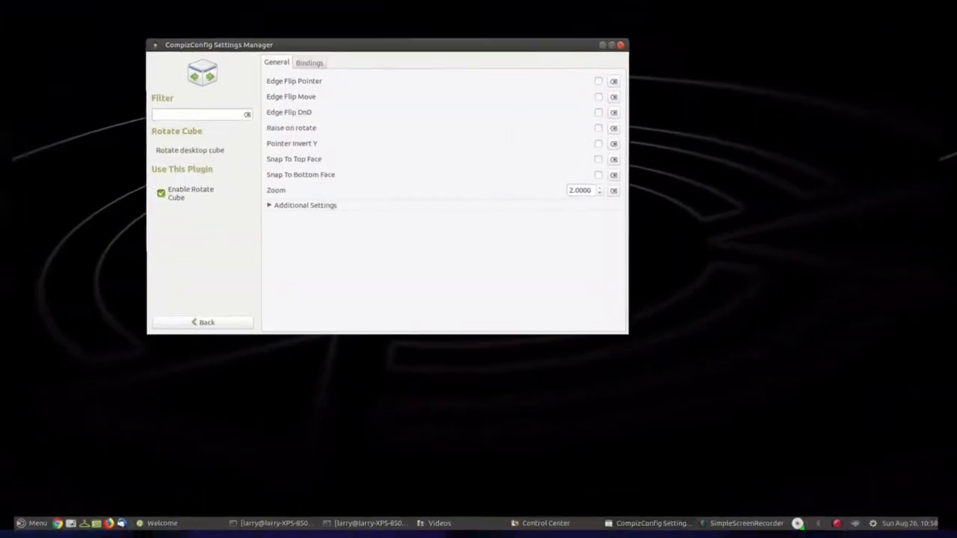
pyautogui.click(193, 323)
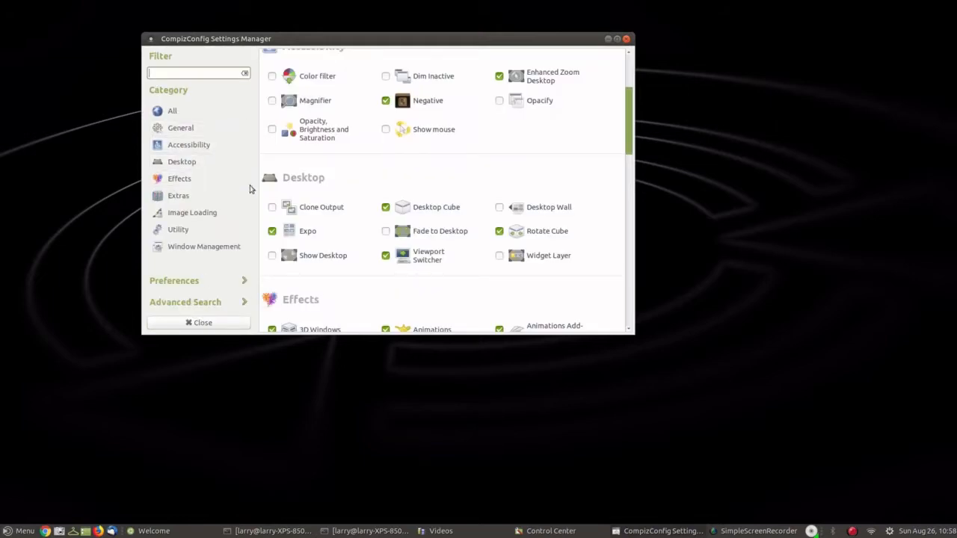
# Review the 5720x 3240+0+0 output entry in the General Options display settings
pyautogui.scroll(3, 336, 112)
pyautogui.click(326, 118)
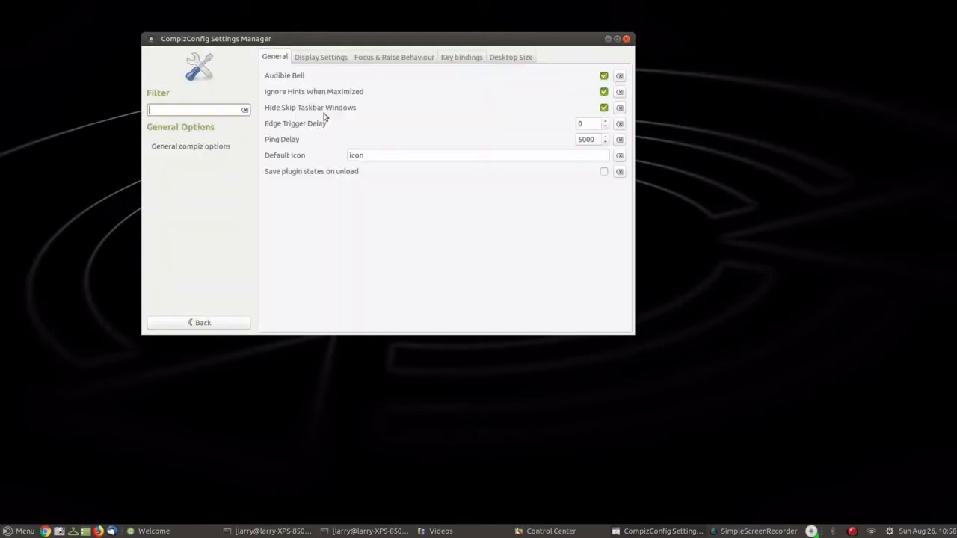
pyautogui.click(329, 60)
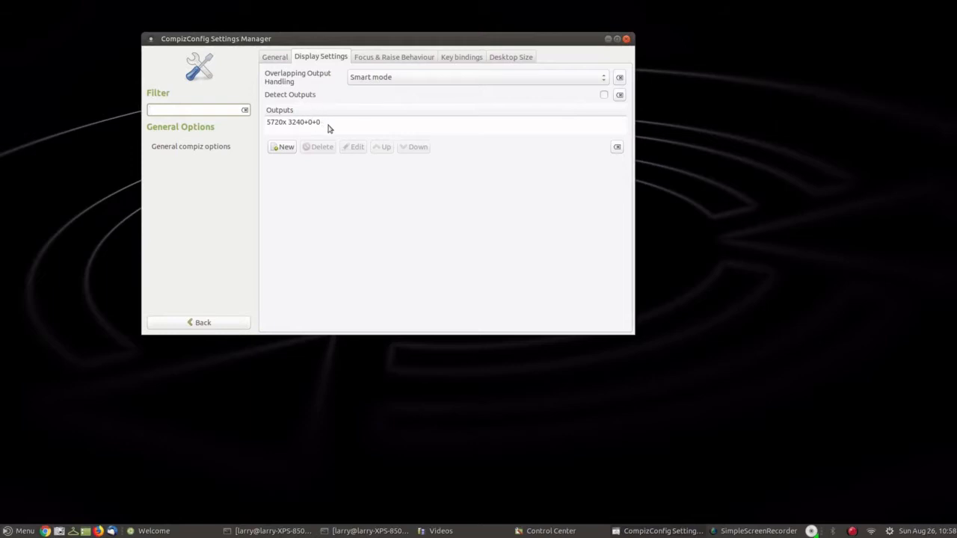
pyautogui.click(329, 125)
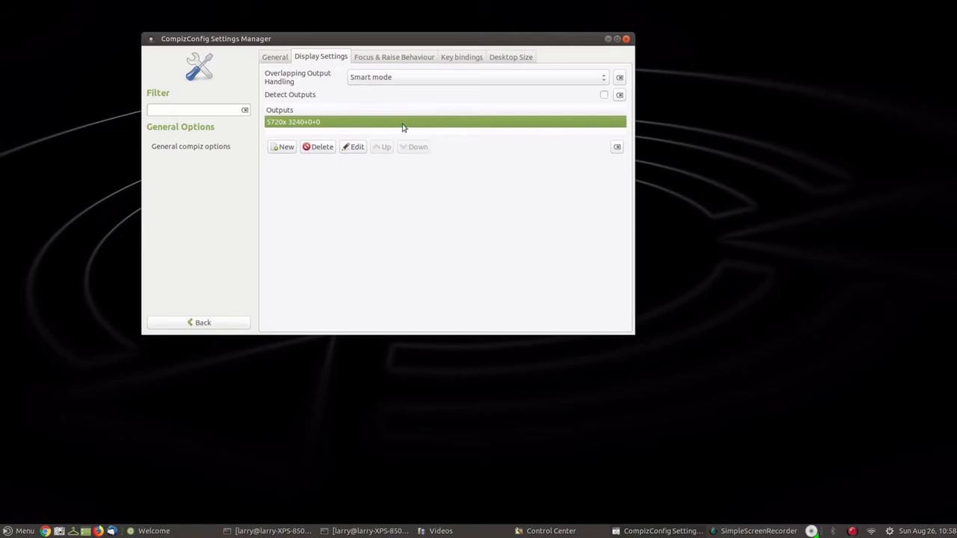
pyautogui.click(193, 323)
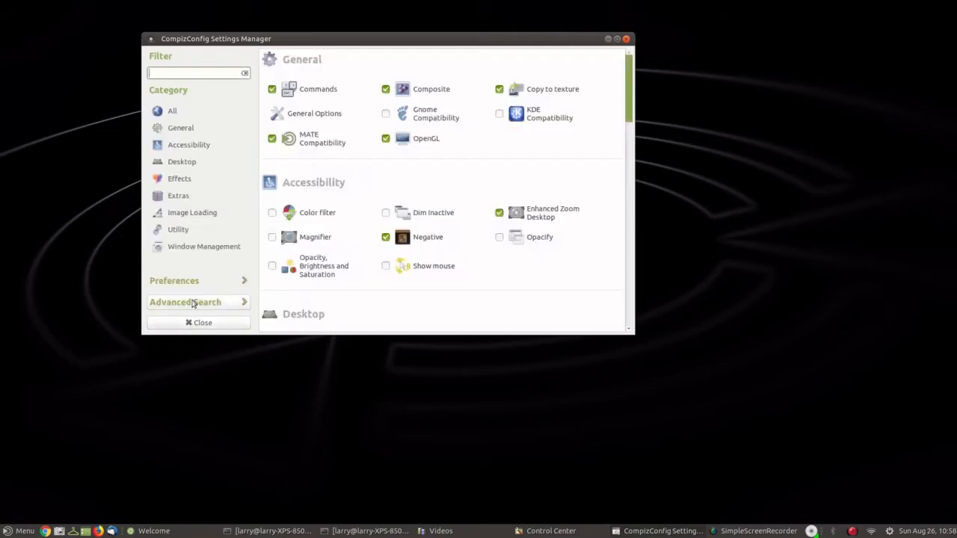
pyautogui.click(305, 118)
pyautogui.click(303, 60)
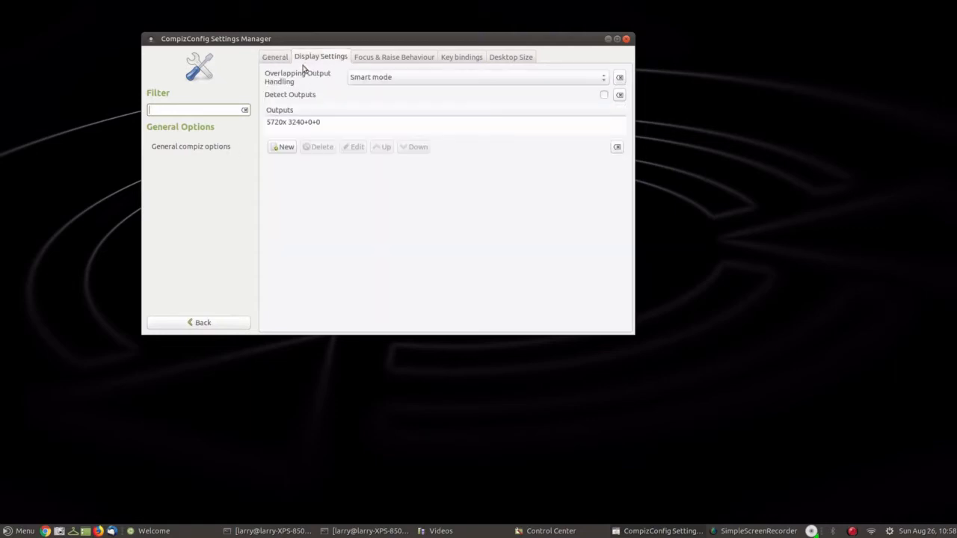